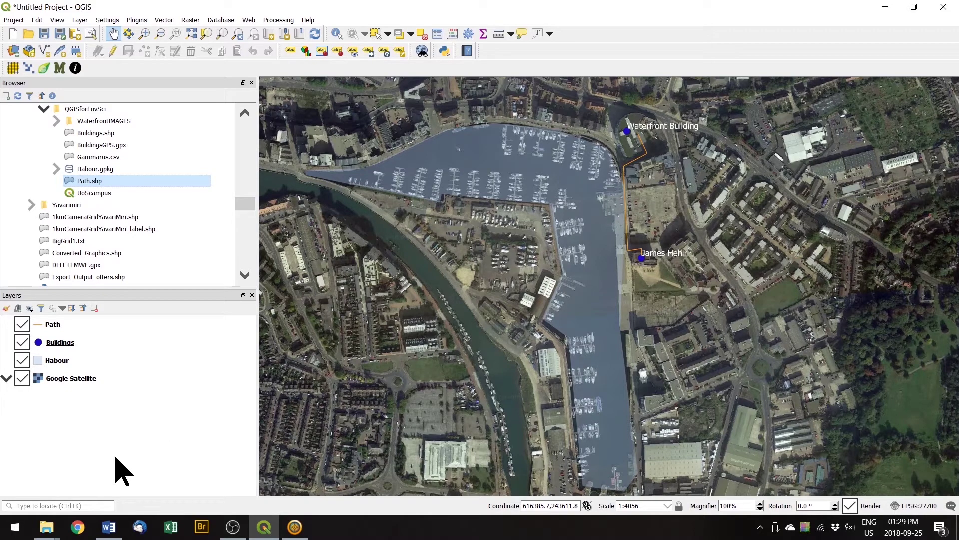
- Review the waterfront photos IMG_6437 to IMG_6443 in WaterfrontIMAGES, then return to the QGIS harbour map
{"action": "left_click", "coordinate": [52, 533]}
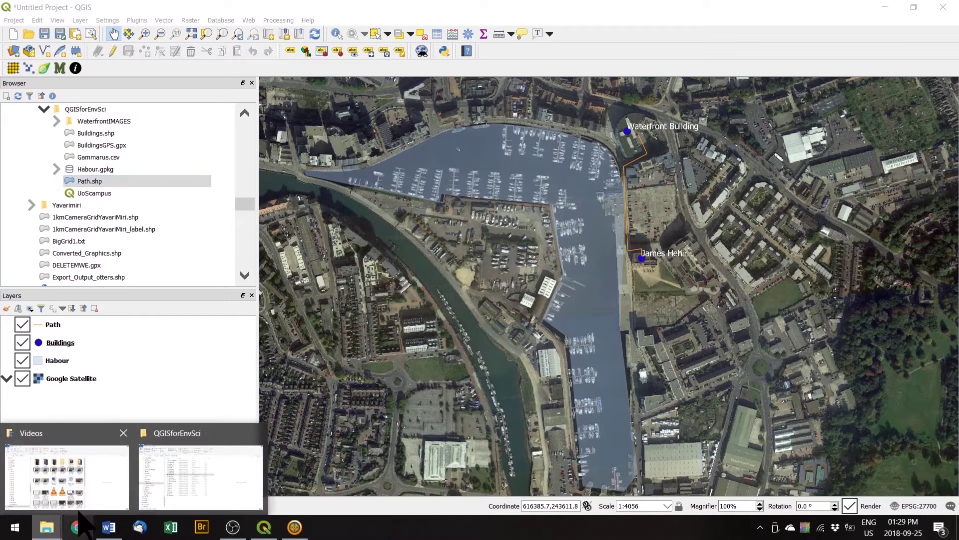
{"action": "left_click", "coordinate": [176, 493]}
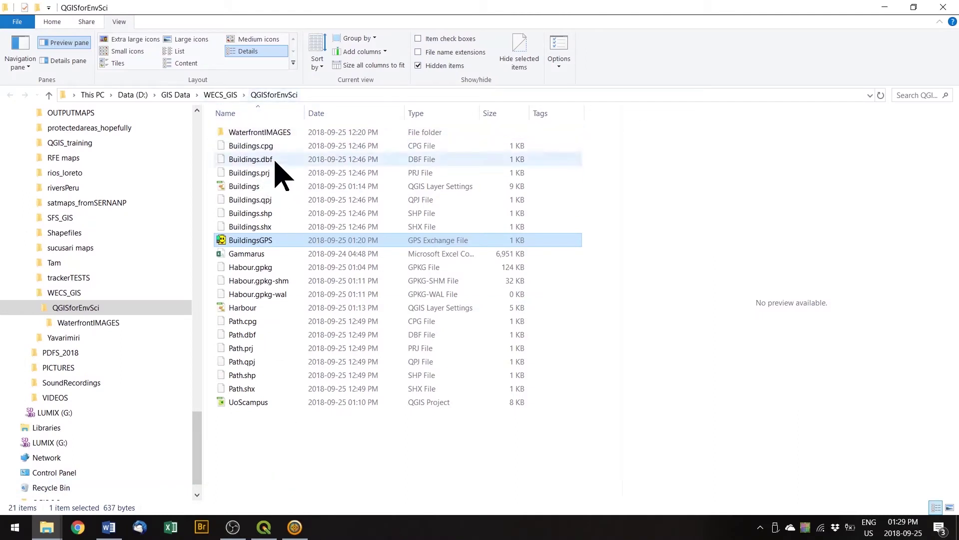
{"action": "double_click", "coordinate": [265, 134]}
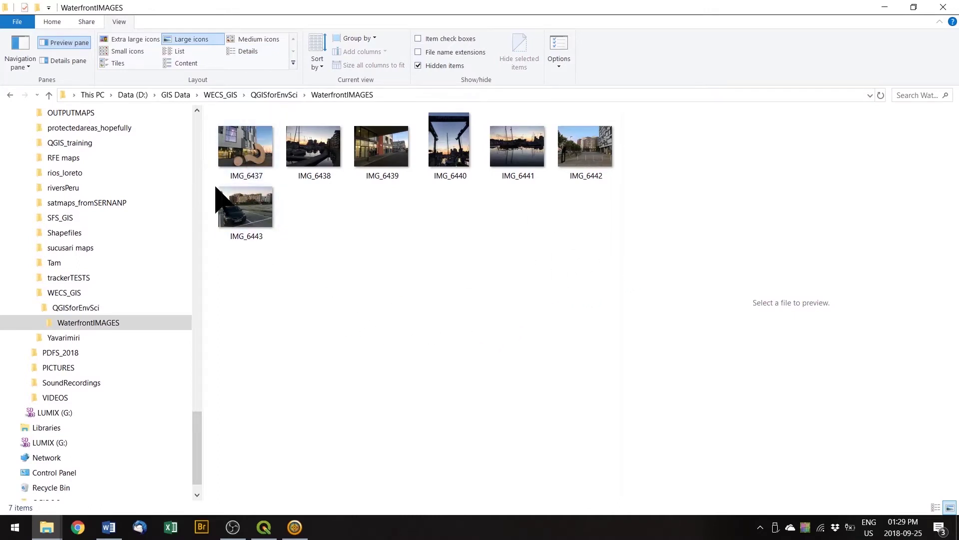
{"action": "left_click", "coordinate": [270, 530]}
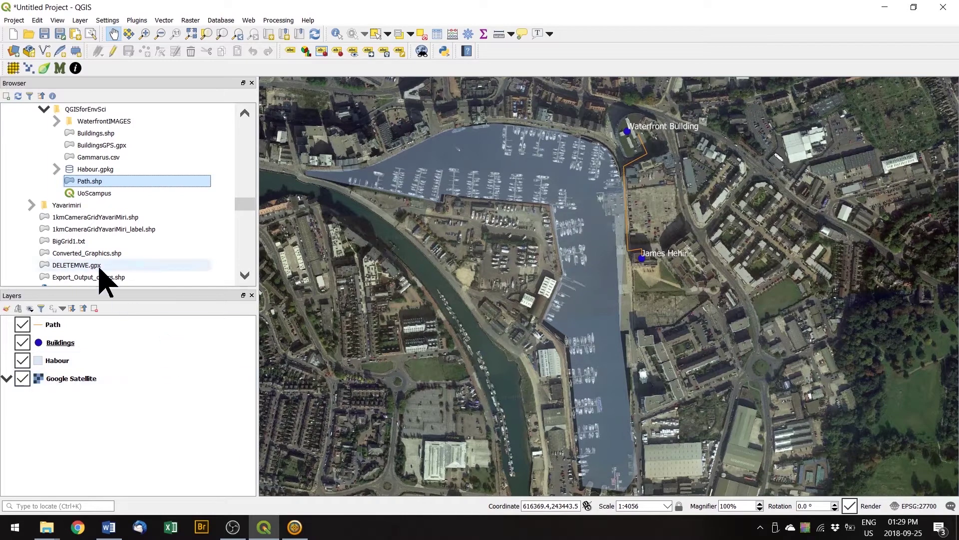
{"action": "left_click", "coordinate": [137, 21]}
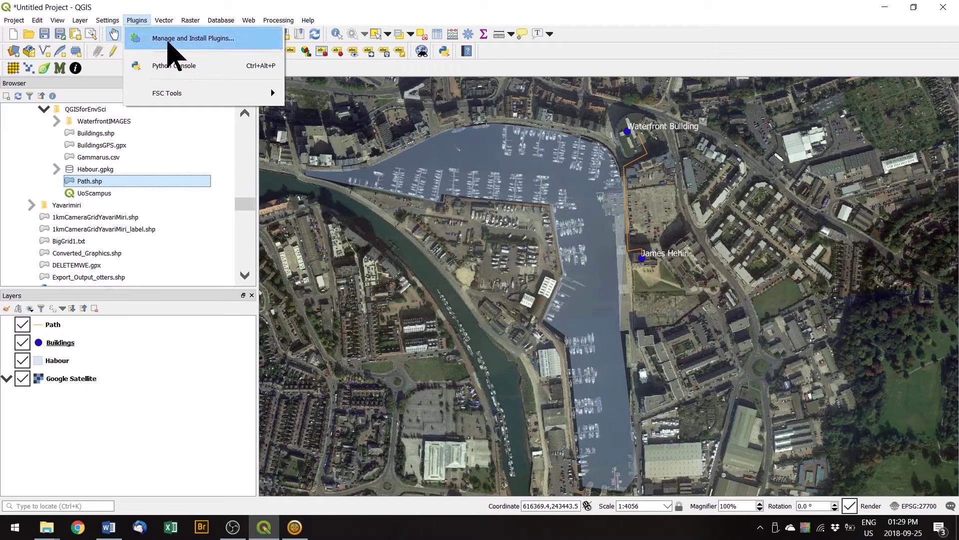
- Search the plugin manager for 'Photos' and install the ImportPhotos 1.4 plugin
{"action": "left_click", "coordinate": [168, 43]}
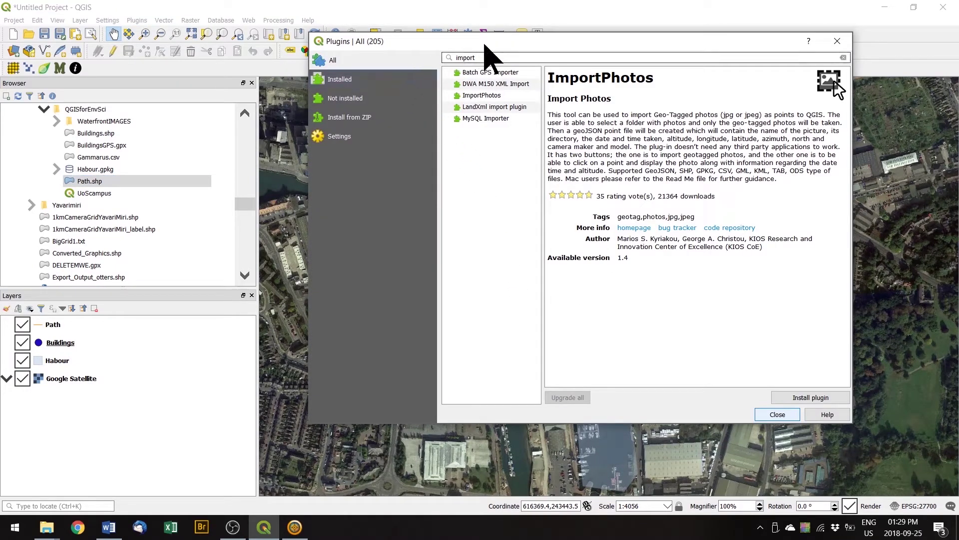
{"action": "left_click_drag", "start_coordinate": [484, 44], "coordinate": [443, 24]}
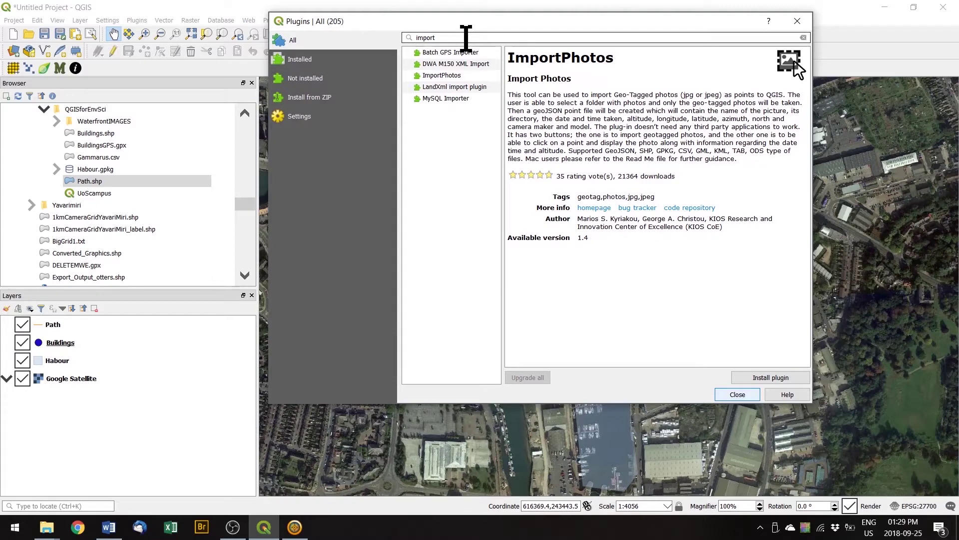
{"action": "double_click", "coordinate": [466, 37]}
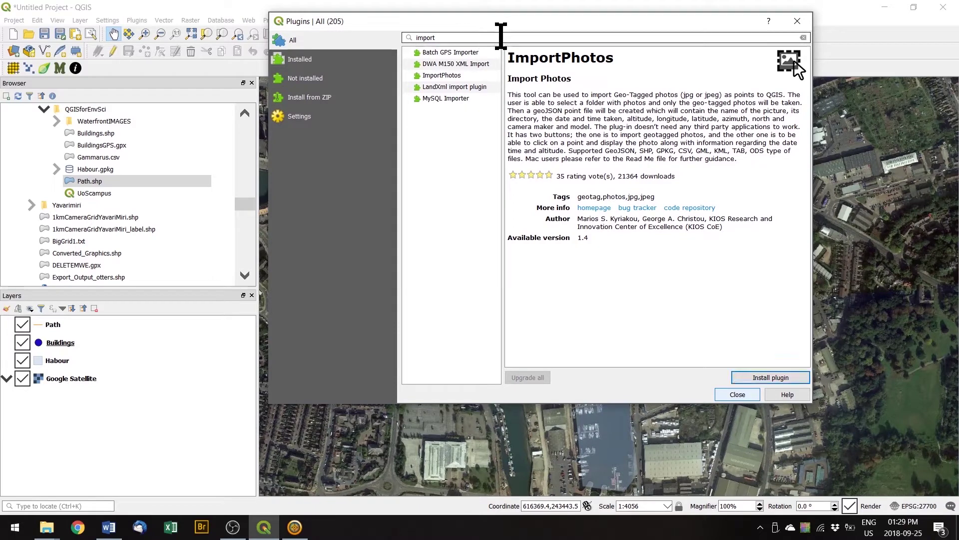
{"action": "type", "text": "P"}
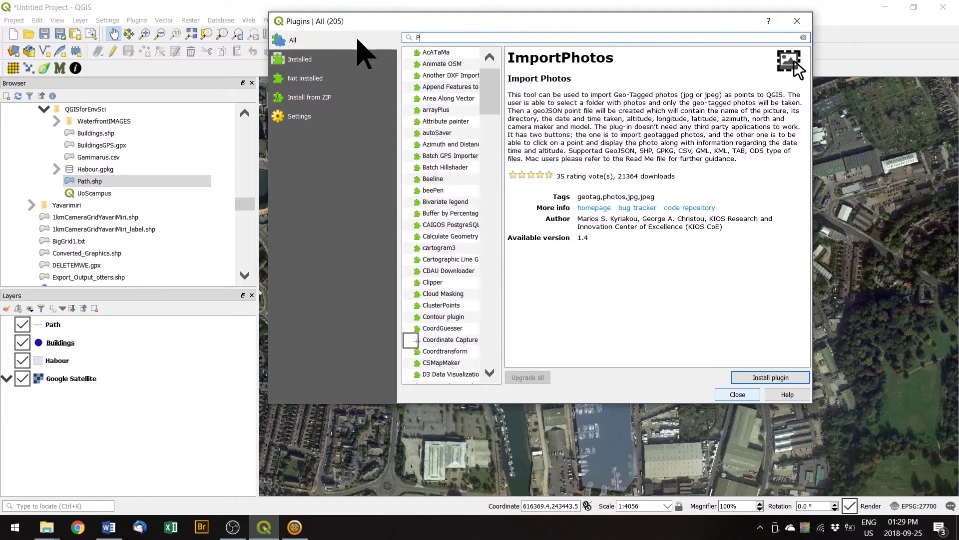
{"action": "type", "text": "hotos"}
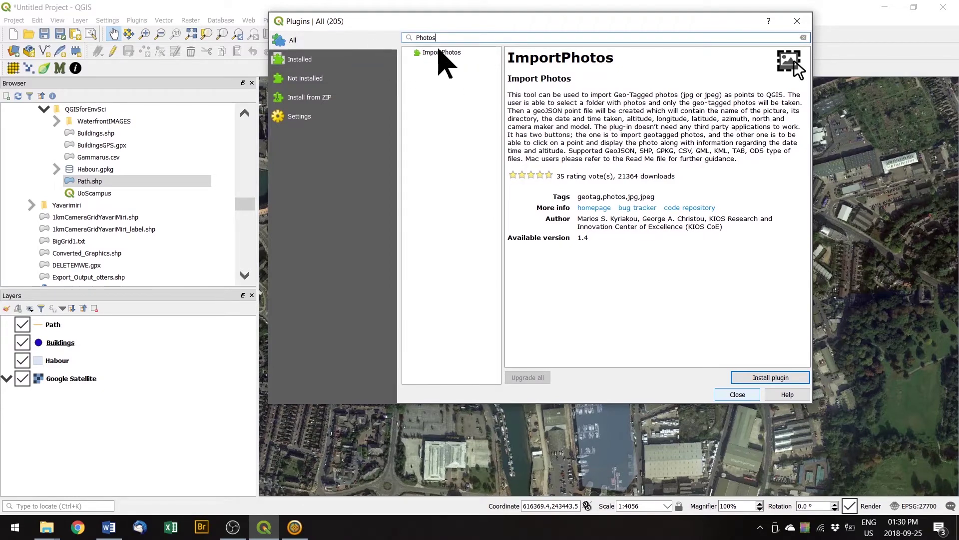
{"action": "left_click", "coordinate": [441, 53]}
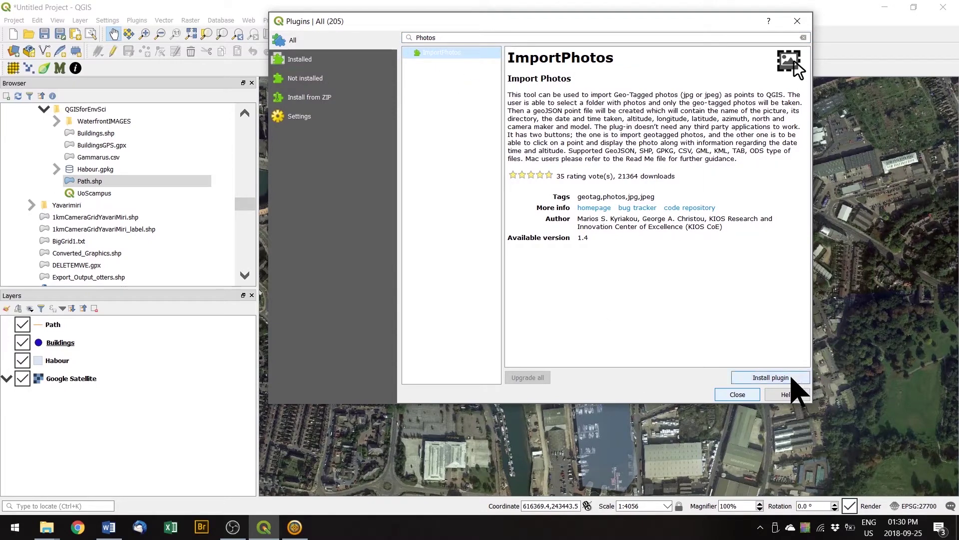
{"action": "left_click", "coordinate": [792, 378]}
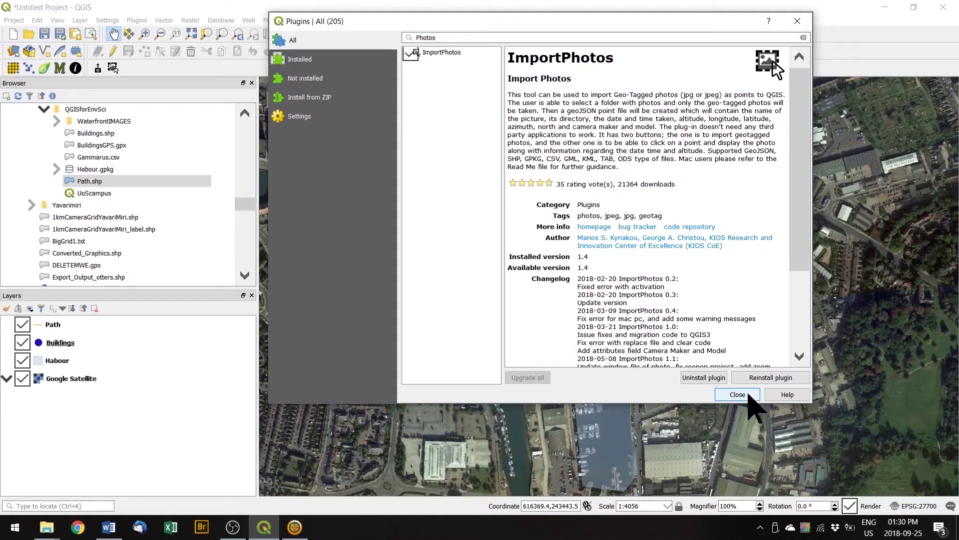
{"action": "left_click", "coordinate": [737, 395]}
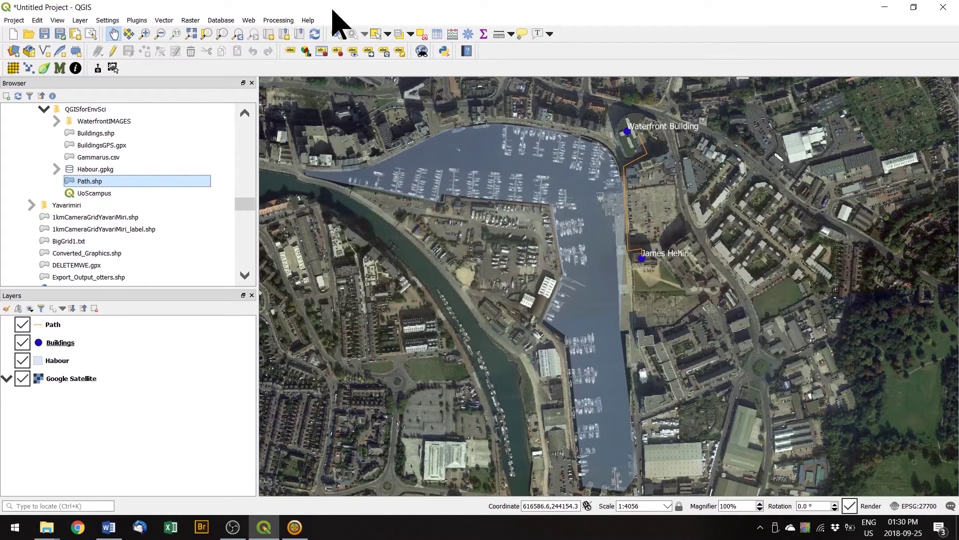
- Check the new ImportPhotos commands under Plugins and launch the Import Photos window
{"action": "left_click", "coordinate": [138, 21]}
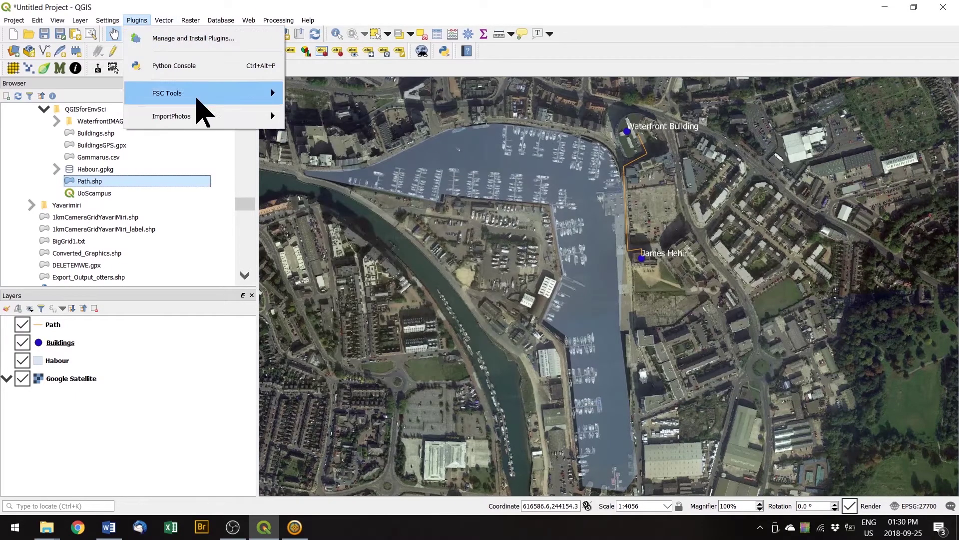
{"action": "mouse_move", "coordinate": [163, 120]}
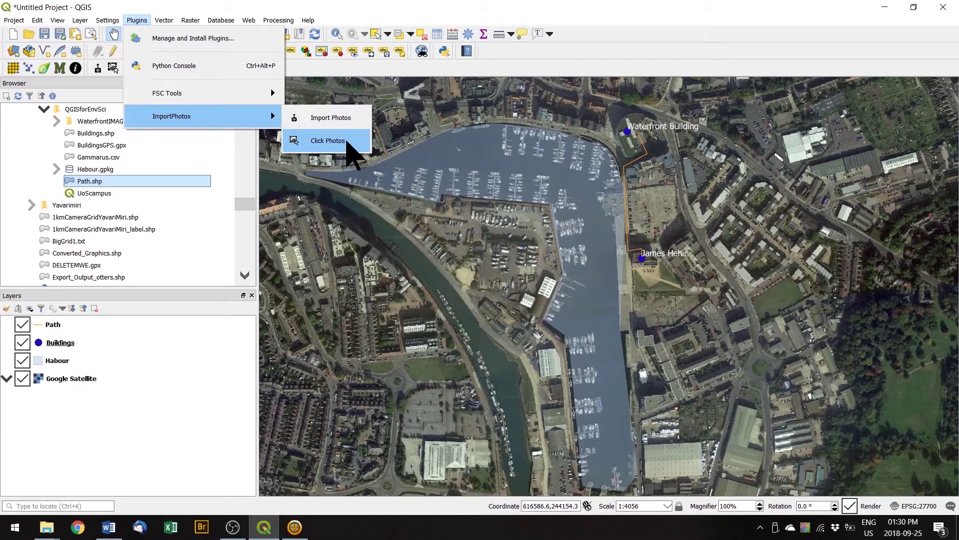
{"action": "left_click", "coordinate": [106, 74]}
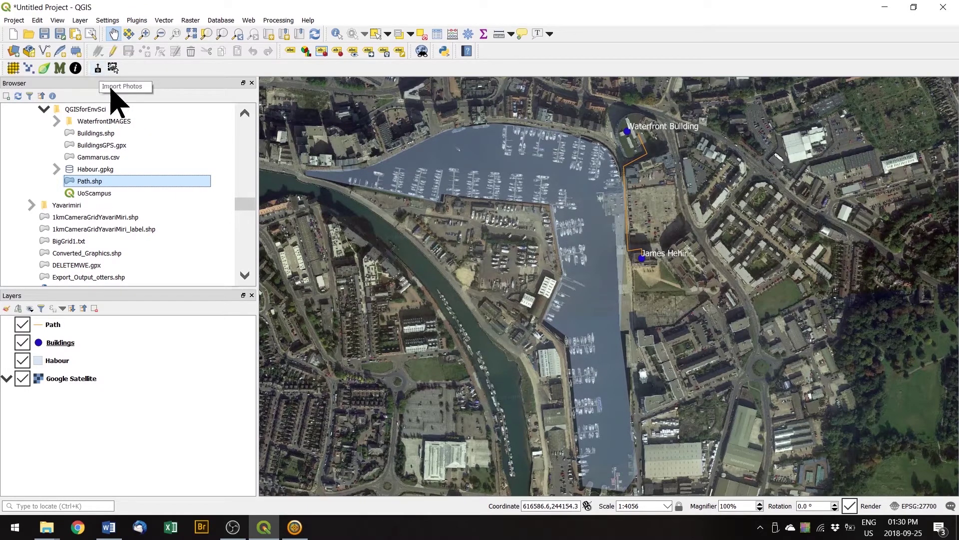
{"action": "left_click", "coordinate": [98, 69]}
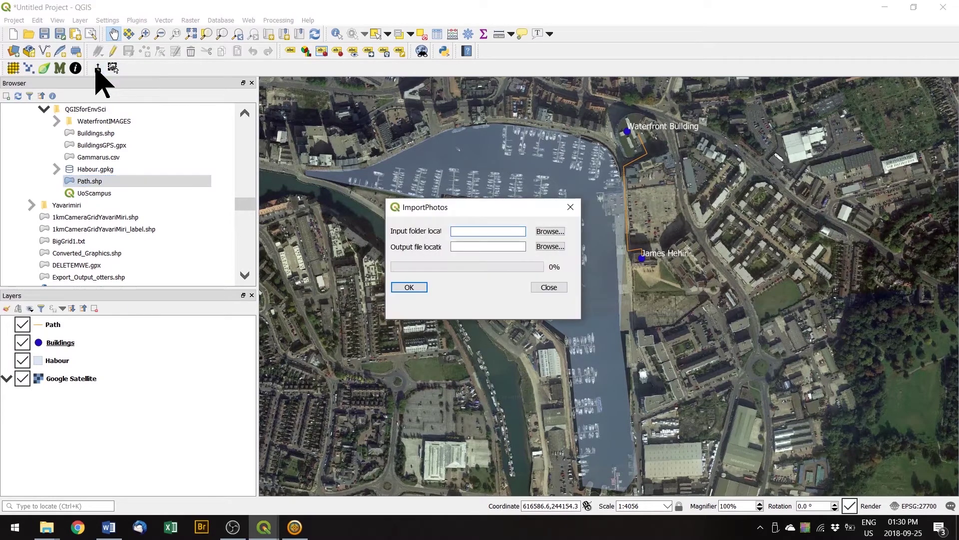
- Set the ImportPhotos input folder to D:\GIS Data\WECS_GIS\QGISforEnvSci\WaterfrontIMAGES
{"action": "left_click", "coordinate": [548, 233]}
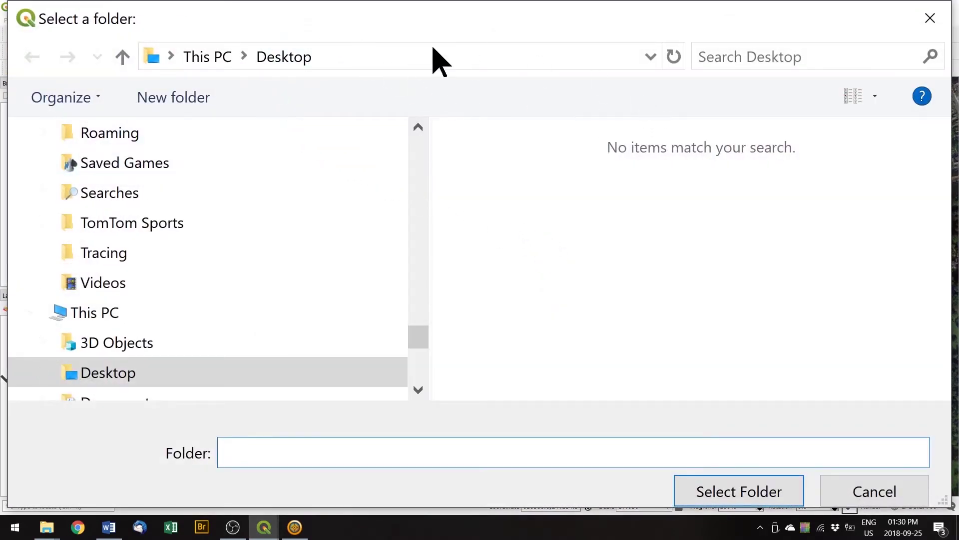
{"action": "left_click_drag", "start_coordinate": [420, 312], "coordinate": [403, 362]}
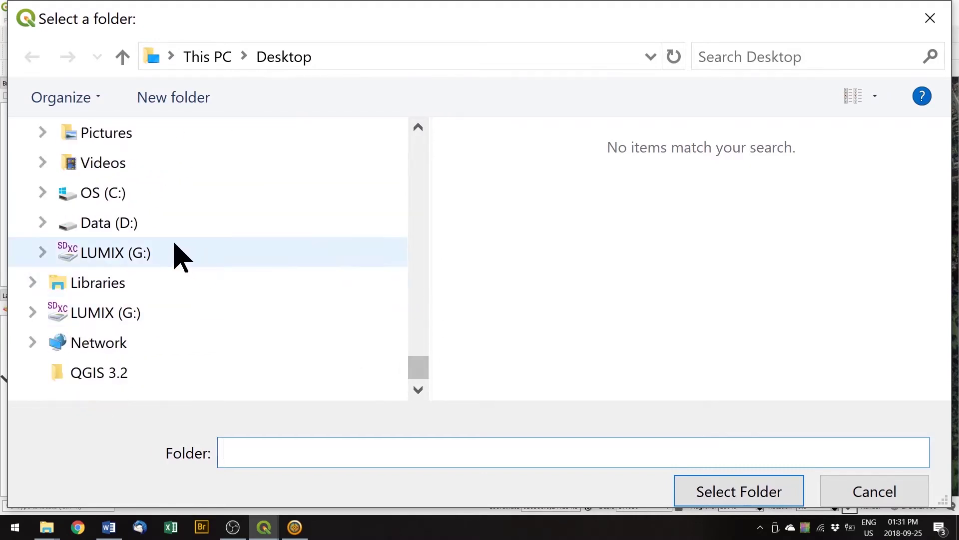
{"action": "left_click", "coordinate": [175, 225]}
{"action": "double_click", "coordinate": [515, 186]}
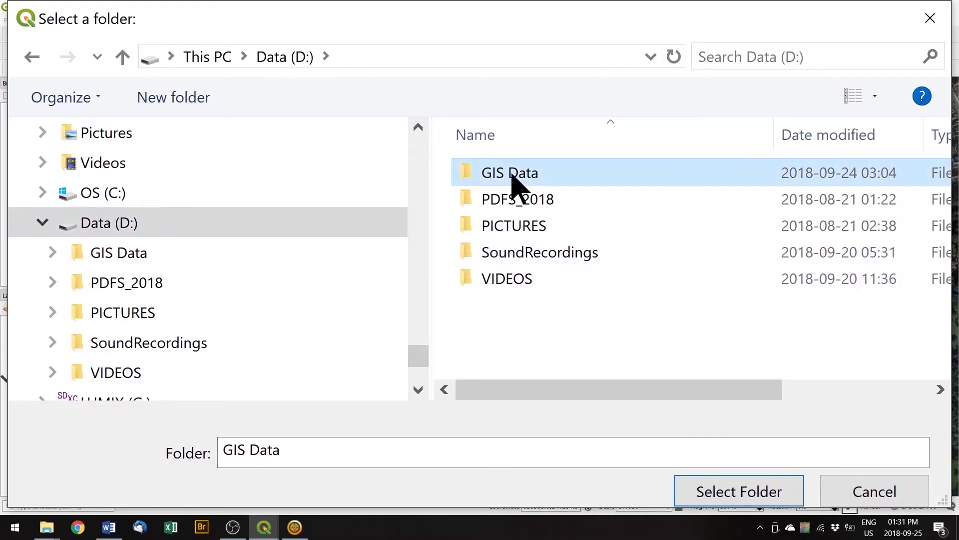
{"action": "scroll", "coordinate": [843, 241], "scroll_direction": "down", "scroll_amount": 5}
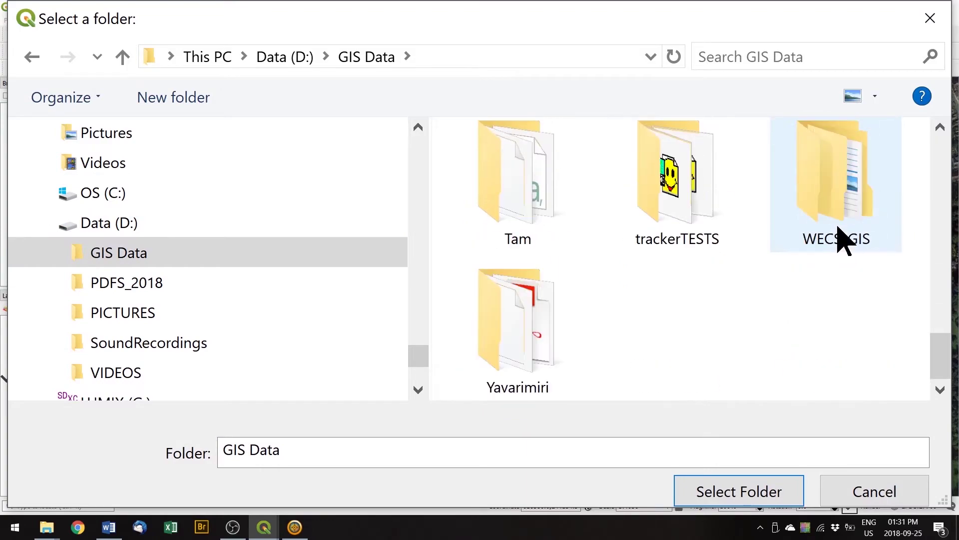
{"action": "double_click", "coordinate": [855, 208]}
{"action": "left_click", "coordinate": [583, 181]}
{"action": "double_click", "coordinate": [583, 192]}
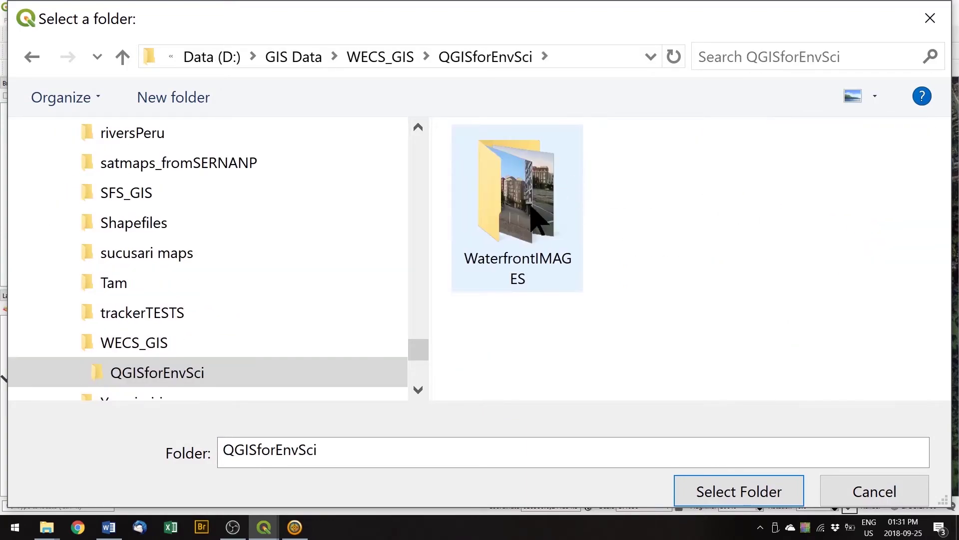
{"action": "double_click", "coordinate": [531, 209]}
{"action": "left_click", "coordinate": [739, 491]}
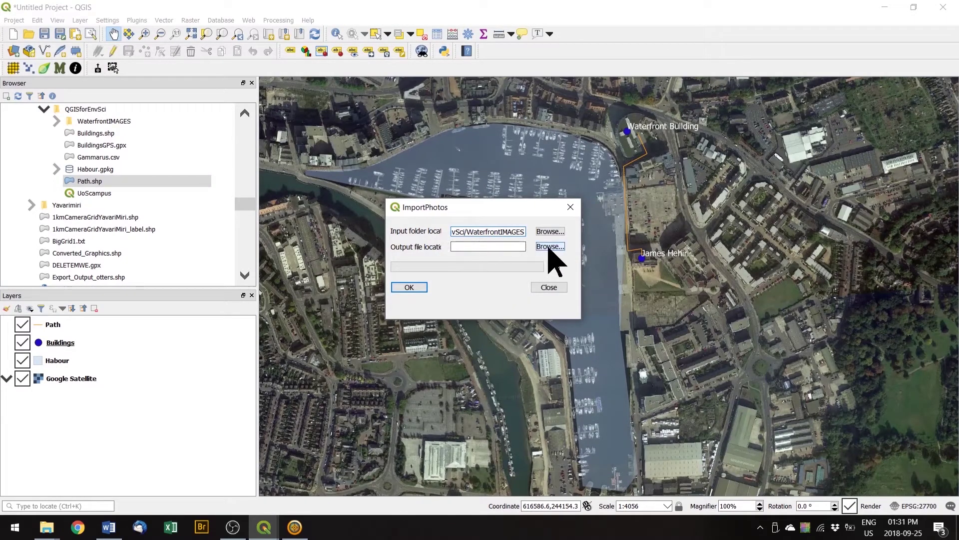
{"action": "left_click", "coordinate": [550, 246]}
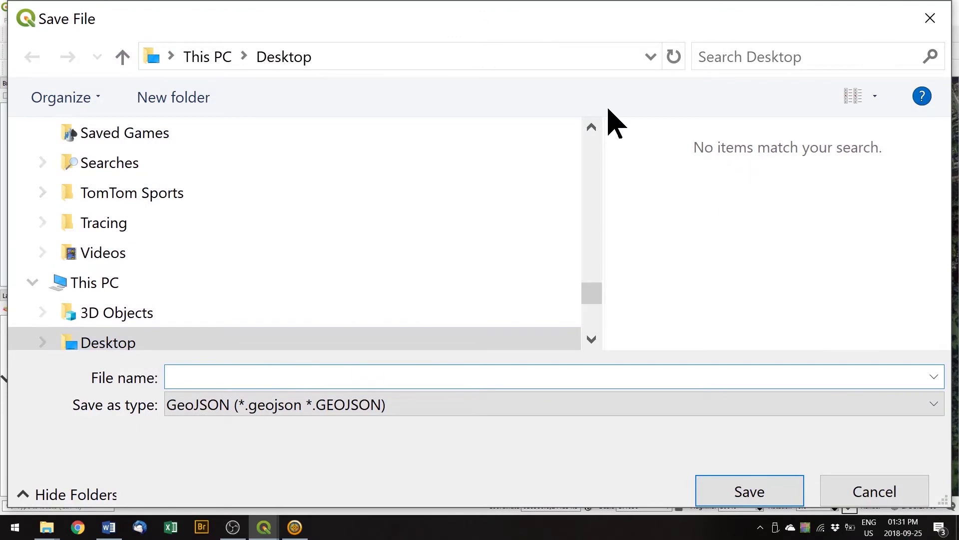
- Save the ImportPhotos output as WaterfrontPIX.geojson in the QGISforEnvSci folder
{"action": "left_click_drag", "start_coordinate": [586, 302], "coordinate": [580, 319]}
{"action": "left_click", "coordinate": [147, 200]}
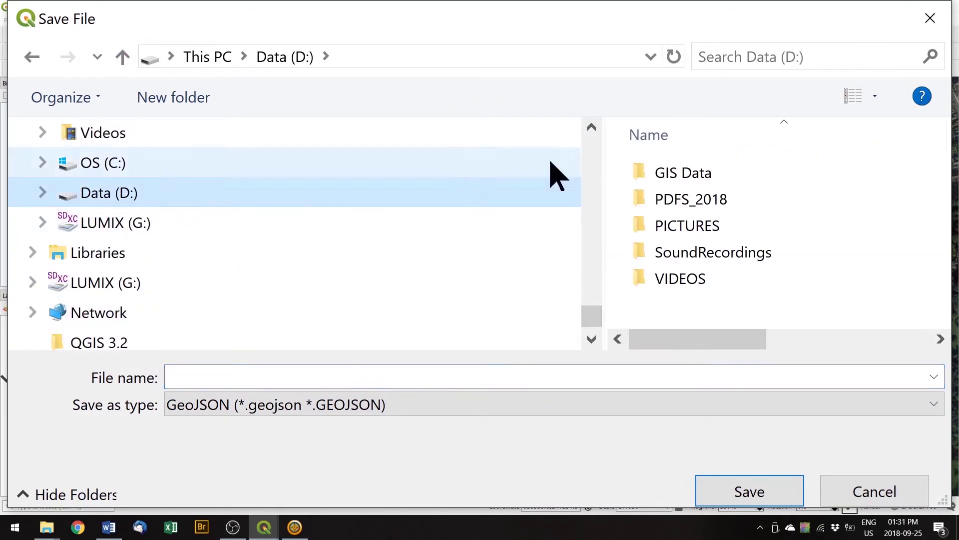
{"action": "double_click", "coordinate": [717, 186]}
{"action": "scroll", "coordinate": [757, 290], "scroll_direction": "down", "scroll_amount": 3}
{"action": "scroll", "coordinate": [770, 280], "scroll_direction": "down", "scroll_amount": 3}
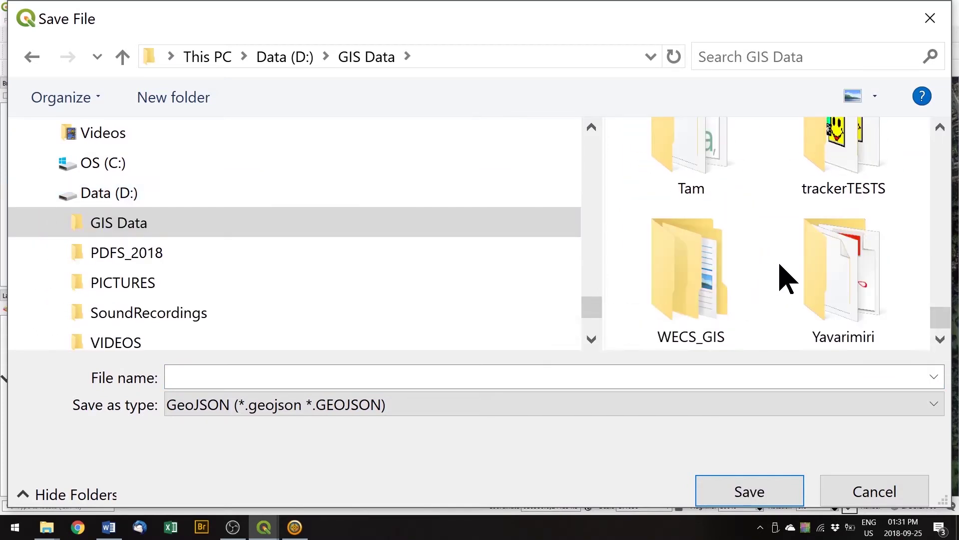
{"action": "double_click", "coordinate": [690, 278]}
{"action": "double_click", "coordinate": [702, 172]}
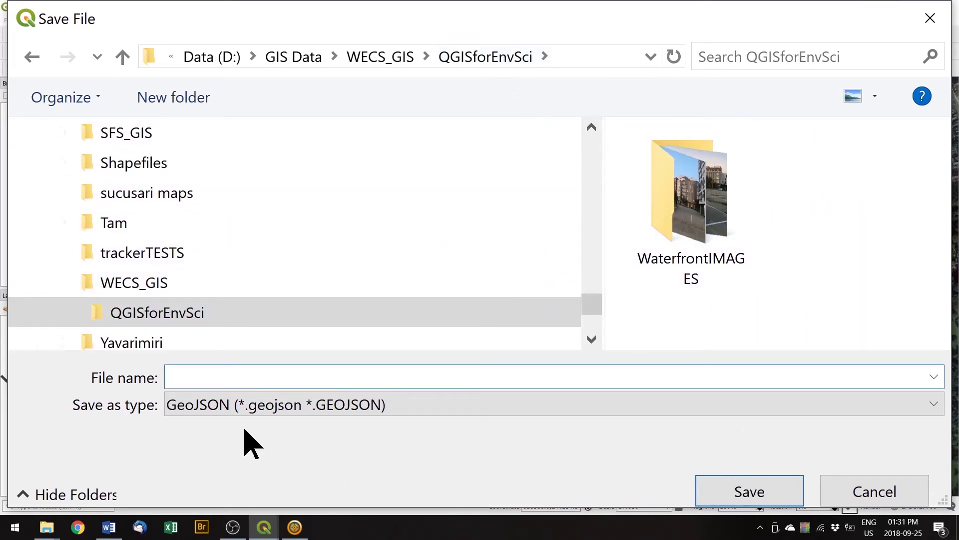
{"action": "left_click", "coordinate": [229, 381]}
{"action": "type", "text": "Wat"}
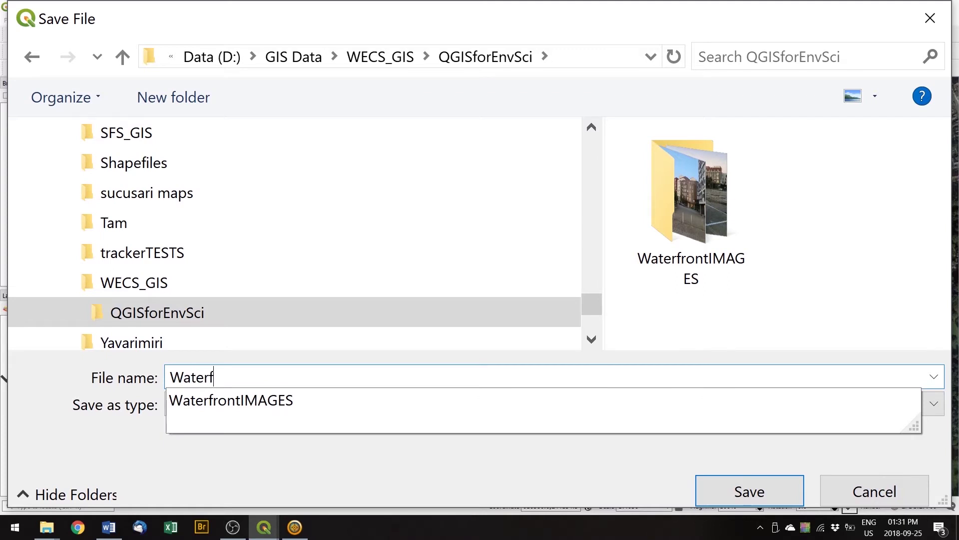
{"action": "type", "text": "erfo"}
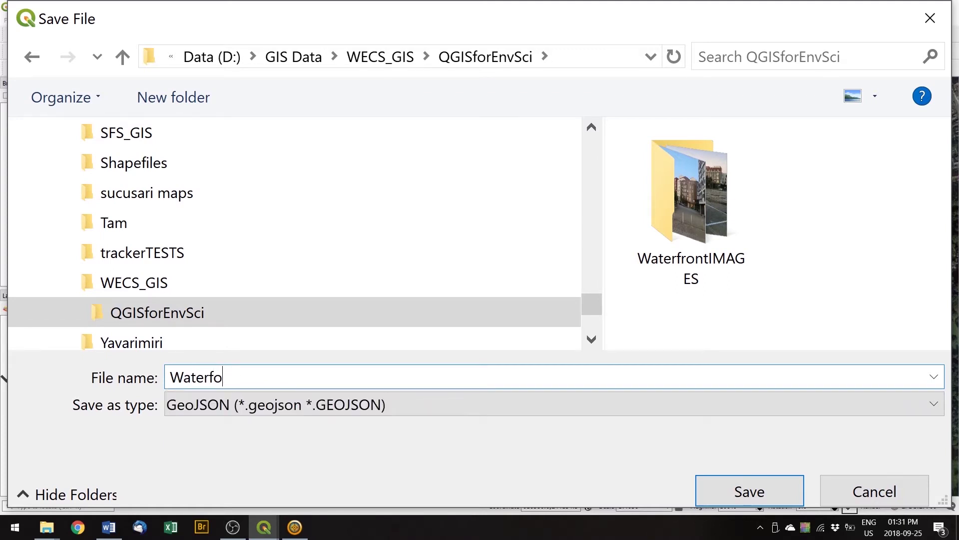
{"action": "key", "text": "BackSpace"}
{"action": "type", "text": "ront"}
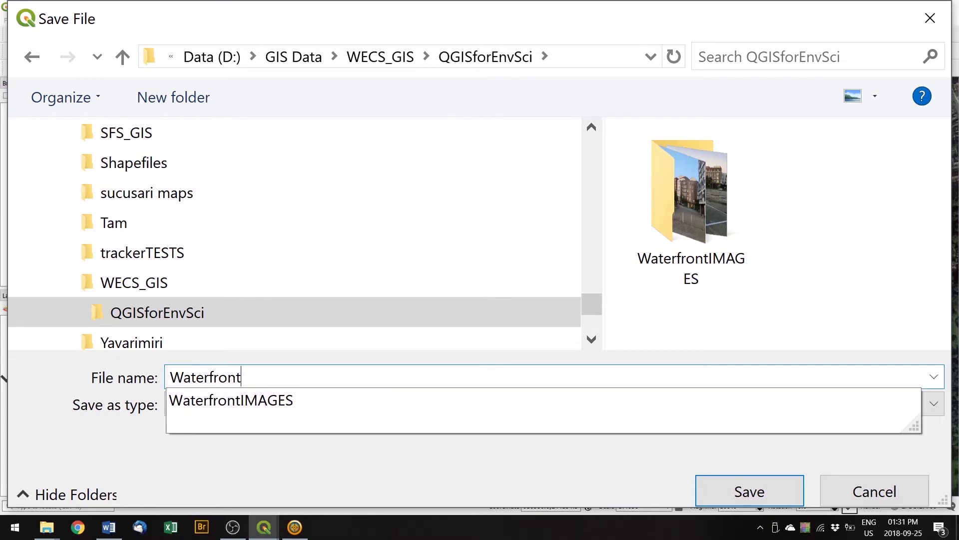
{"action": "type", "text": "Pl"}
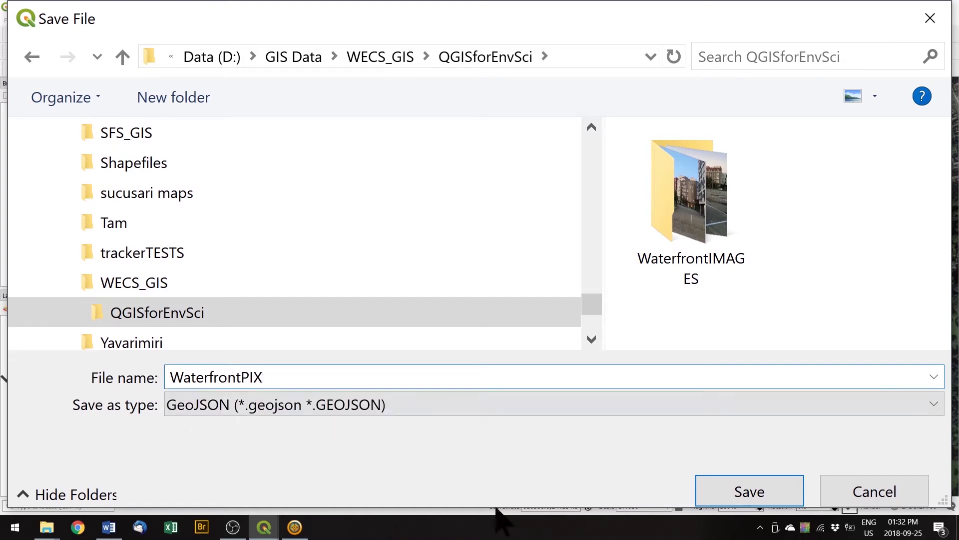
{"action": "left_click", "coordinate": [787, 497]}
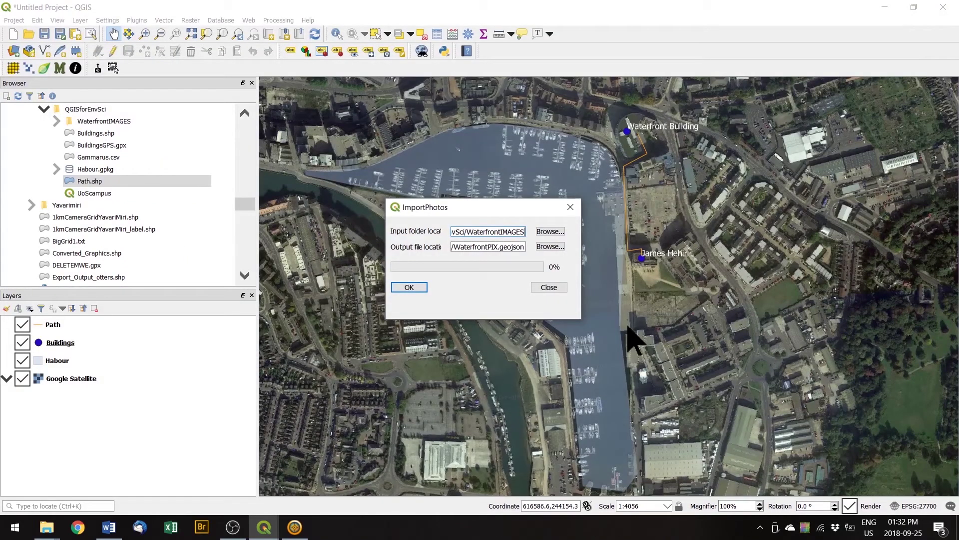
- Import the seven geotagged photos into the WaterfrontPIX layer and close the import windows
{"action": "left_click", "coordinate": [409, 287]}
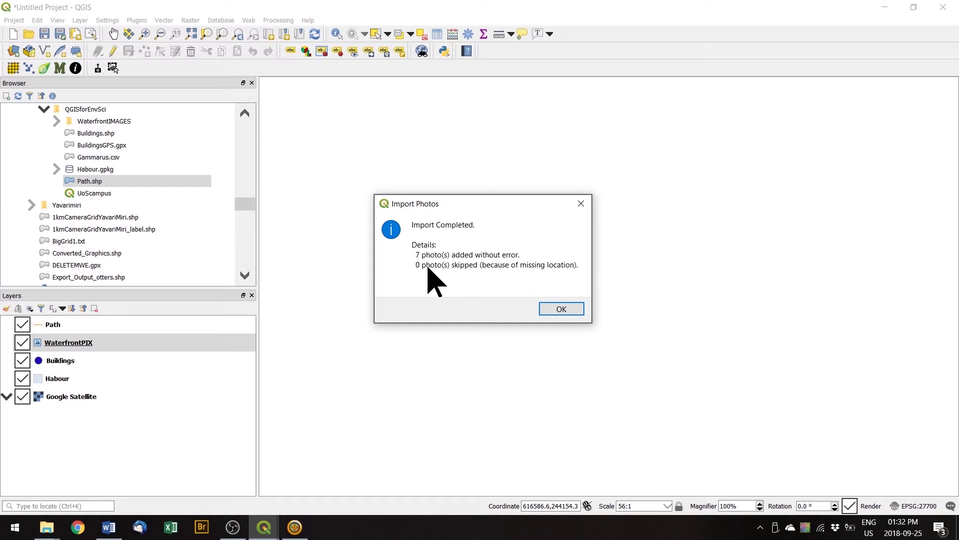
{"action": "left_click", "coordinate": [562, 309]}
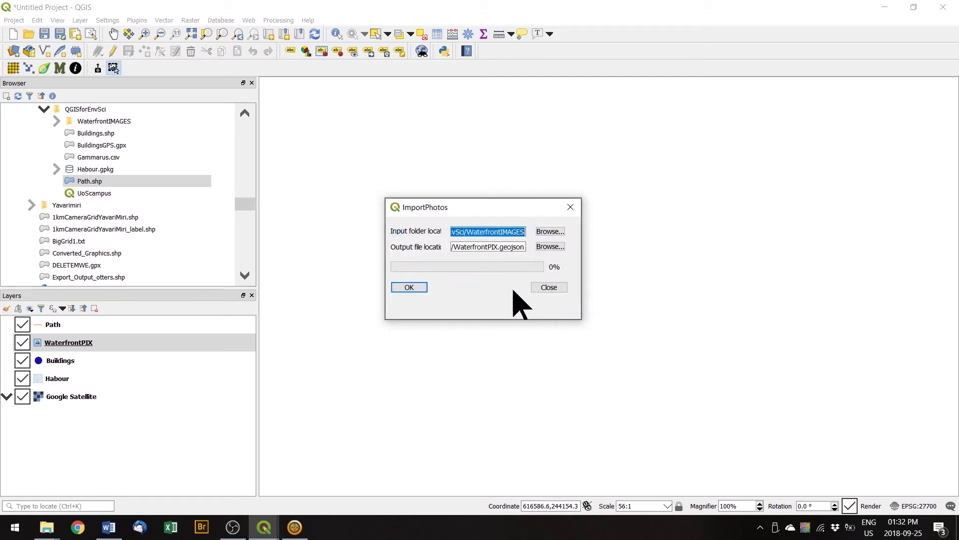
{"action": "left_click", "coordinate": [545, 287]}
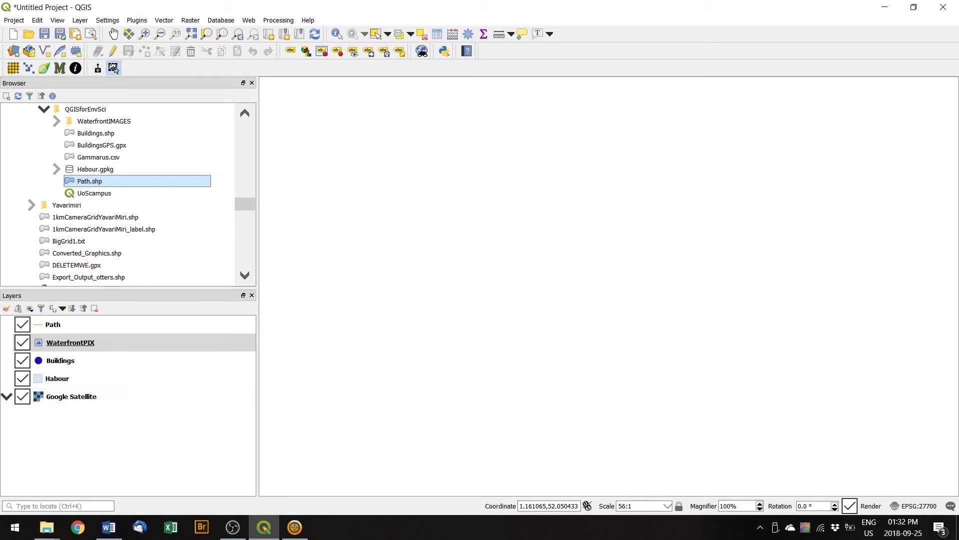
- With WaterfrontPIX active and photo viewing on, view the northern point's photo and close it
{"action": "left_click", "coordinate": [70, 343]}
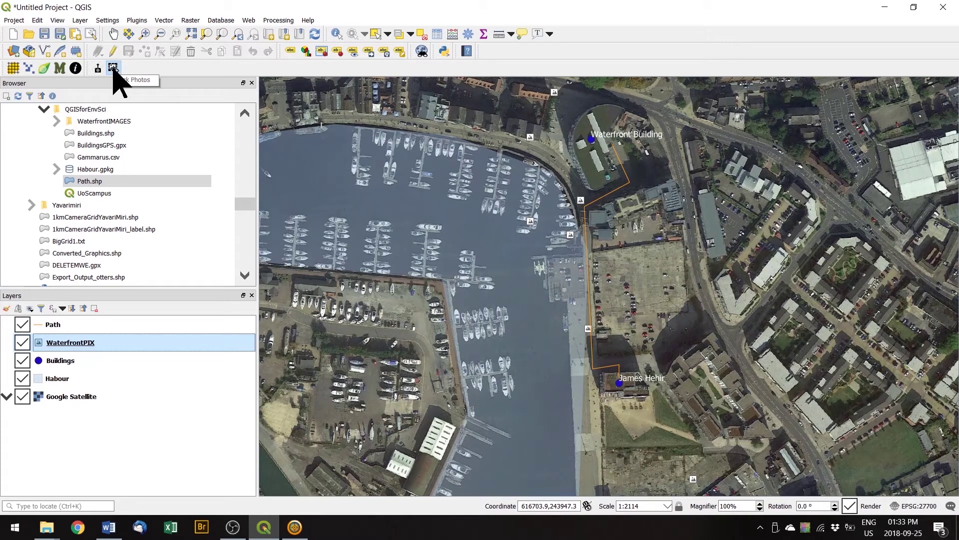
{"action": "left_click", "coordinate": [114, 68]}
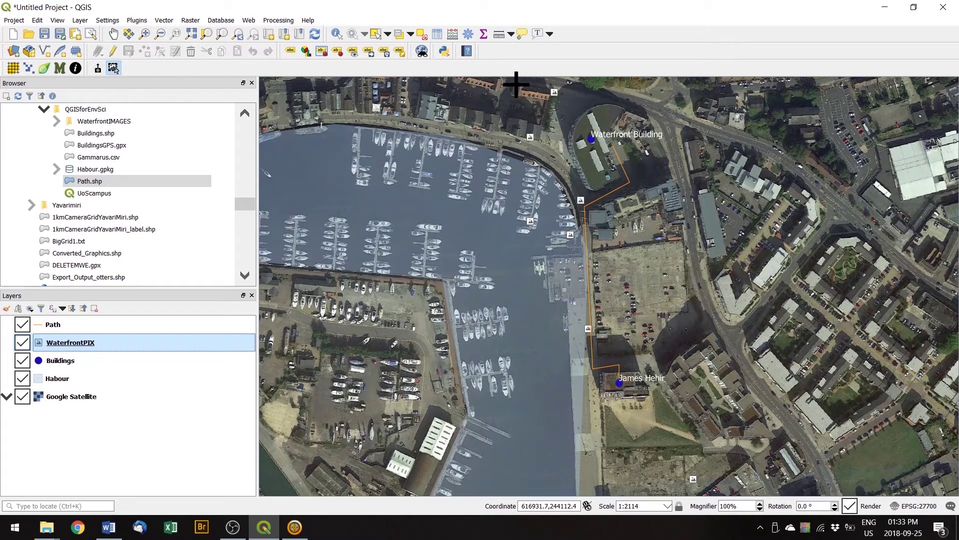
{"action": "left_click", "coordinate": [555, 91]}
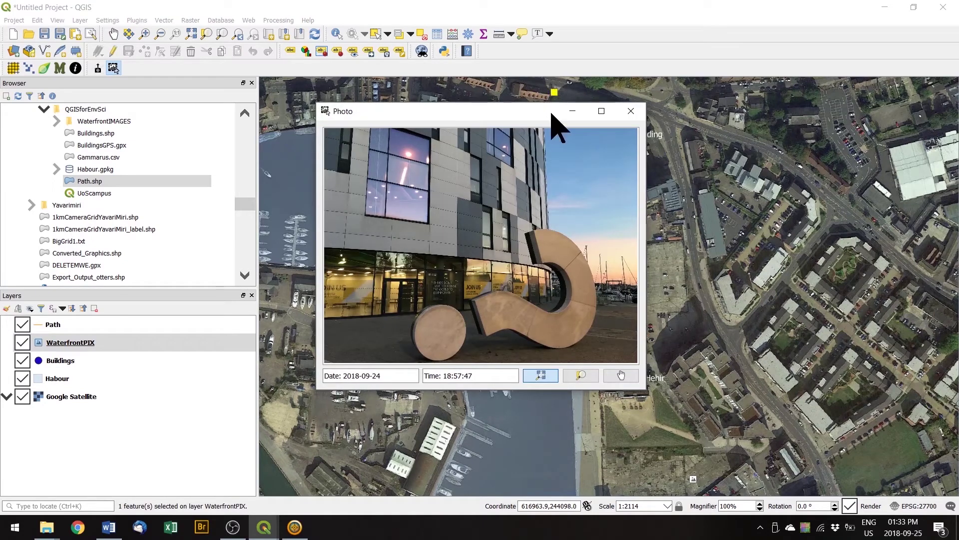
{"action": "left_click_drag", "start_coordinate": [496, 113], "coordinate": [771, 85]}
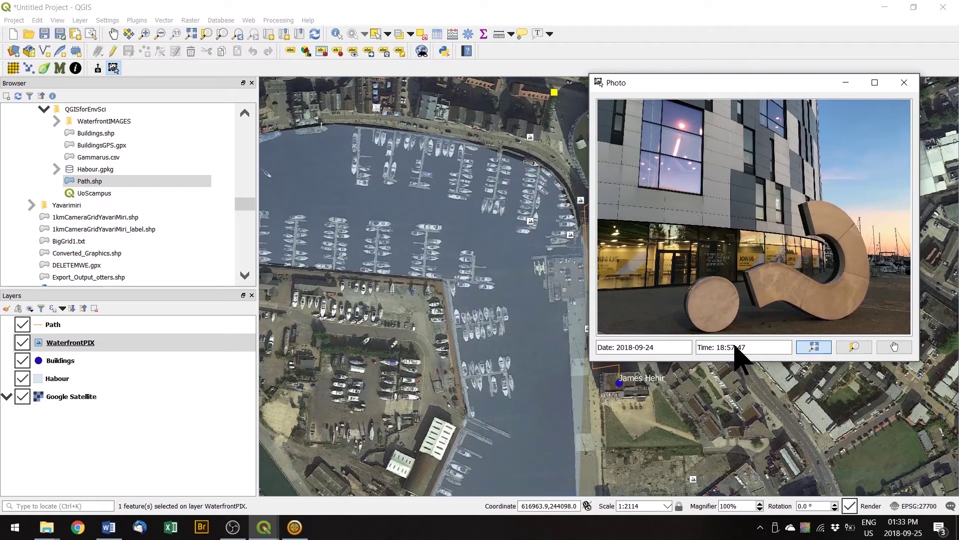
{"action": "left_click", "coordinate": [907, 85]}
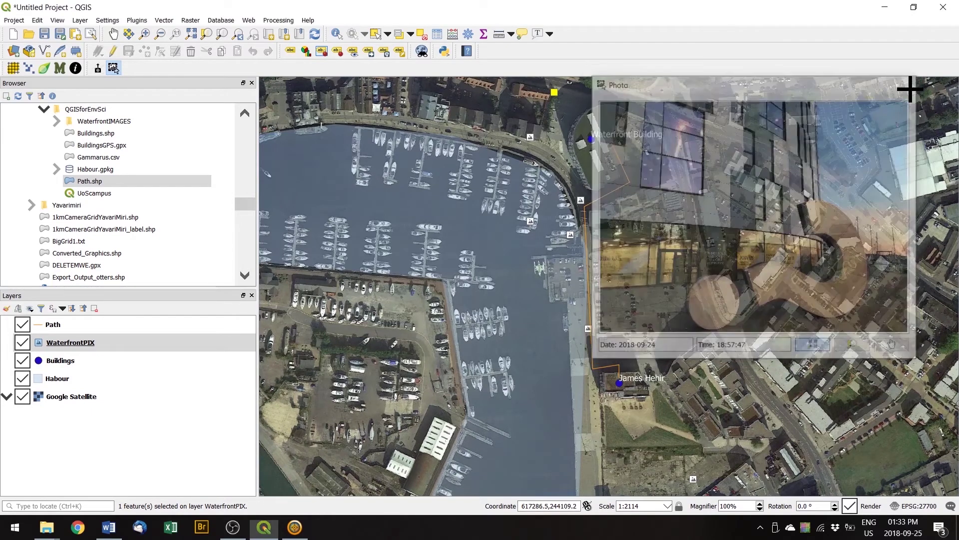
- Clear the path selection, view the photo at the point beside the path, and close it
{"action": "left_click", "coordinate": [583, 200]}
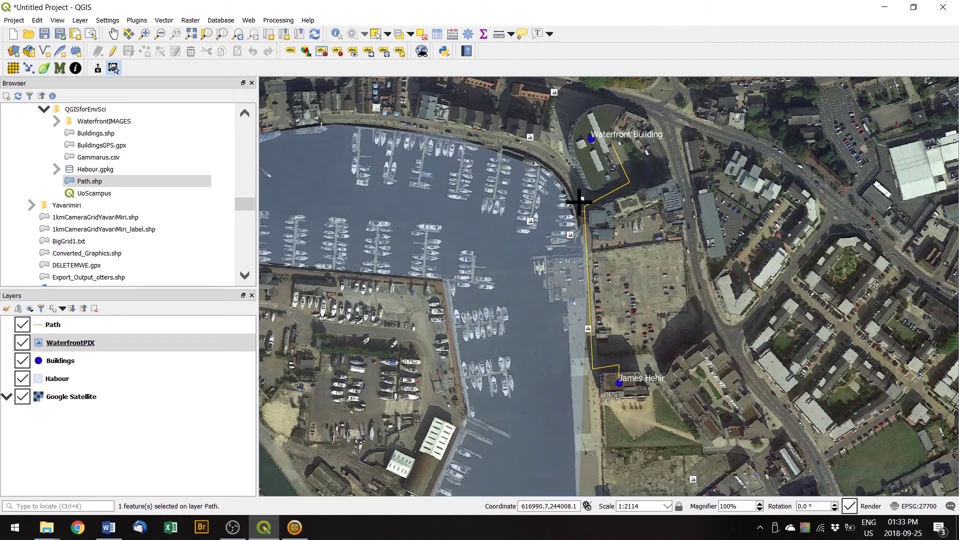
{"action": "left_click", "coordinate": [581, 199]}
{"action": "left_click", "coordinate": [581, 198]}
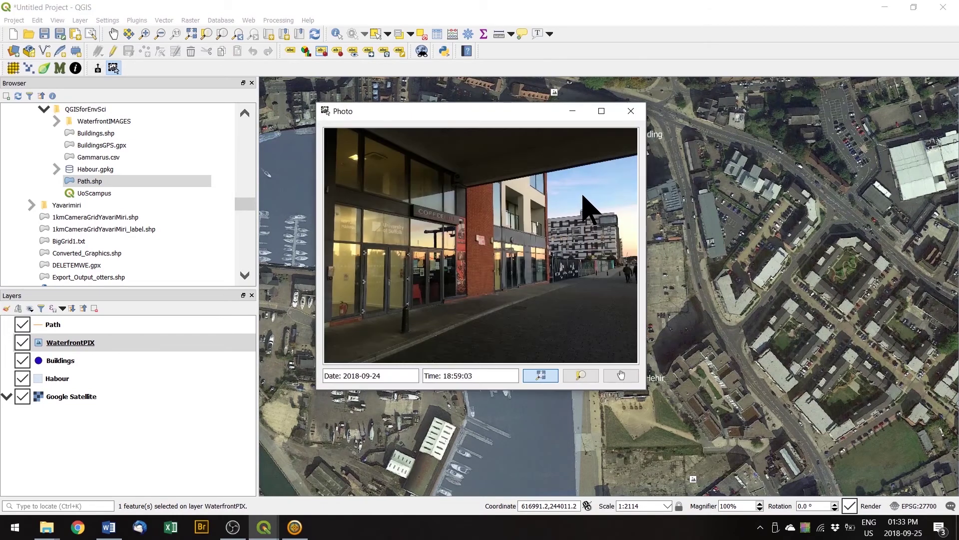
{"action": "left_click", "coordinate": [631, 111]}
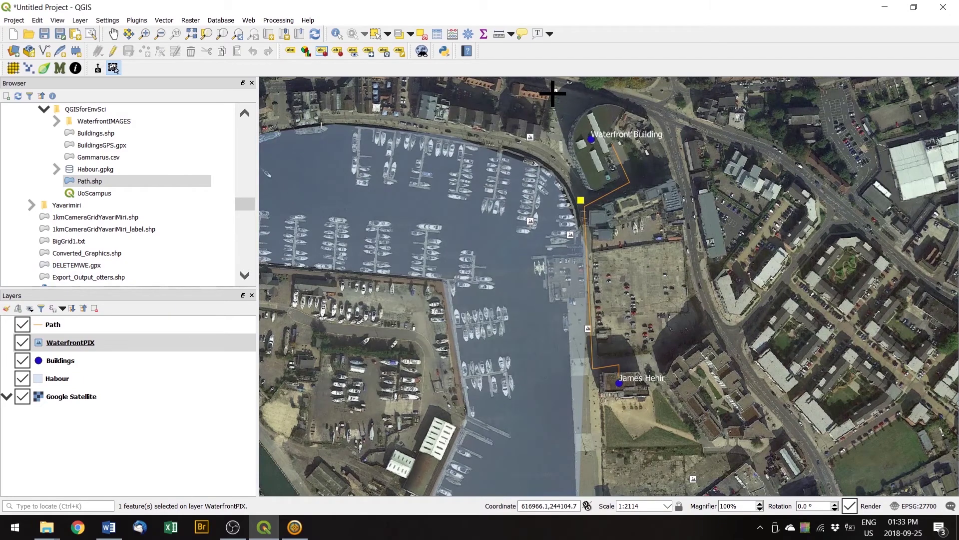
{"action": "right_click", "coordinate": [83, 343]}
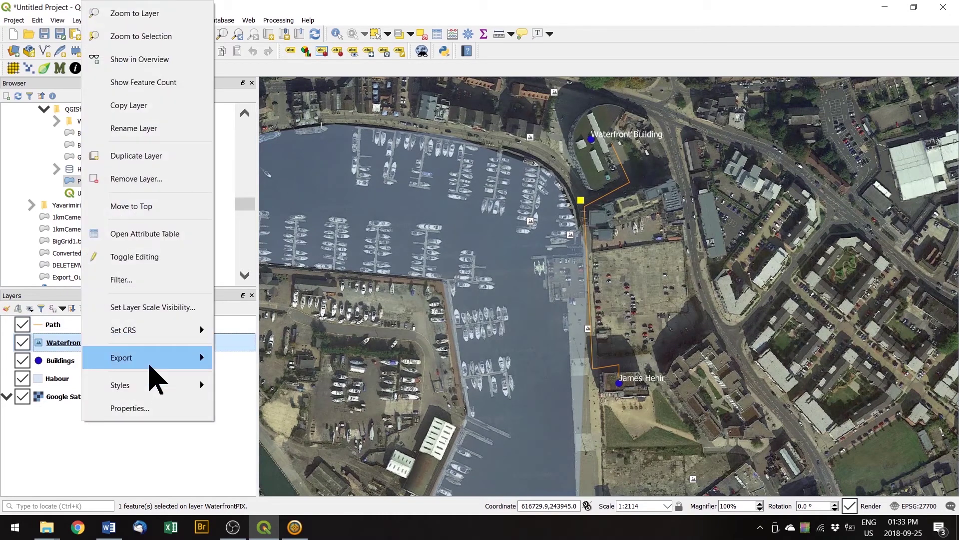
- Export WaterfrontPIX as the WaterfrontPOINTS ESRI shapefile and hide the WaterfrontPIX layer
{"action": "mouse_move", "coordinate": [208, 365]}
{"action": "left_click", "coordinate": [269, 358]}
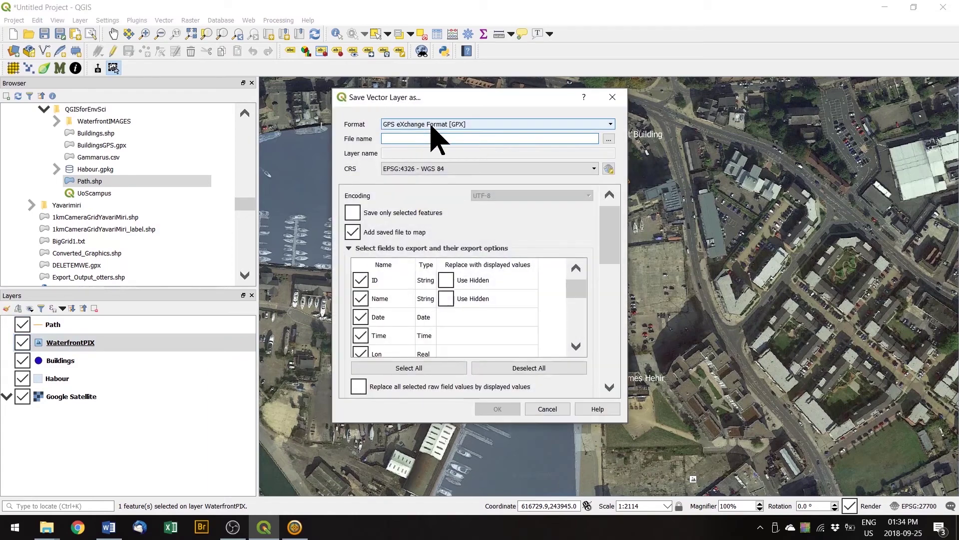
{"action": "left_click", "coordinate": [431, 124]}
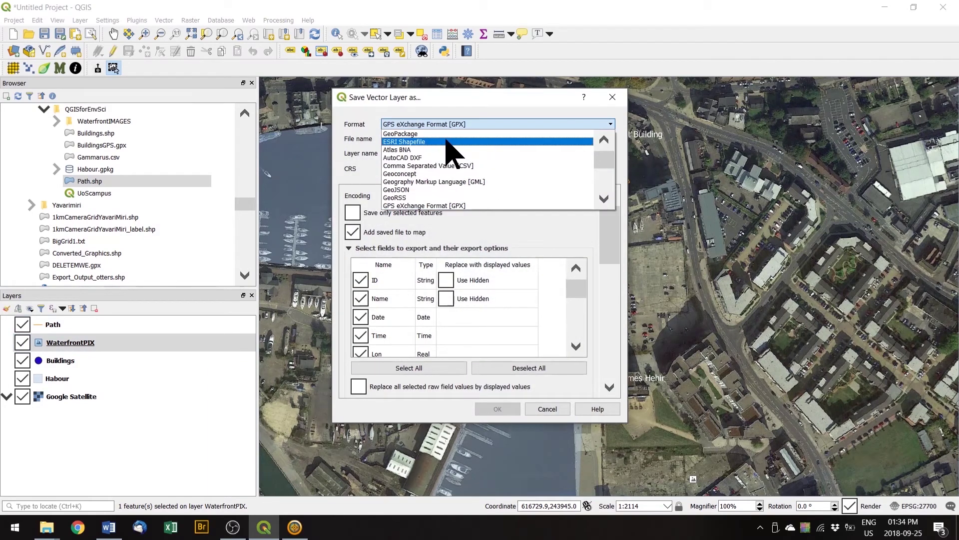
{"action": "left_click", "coordinate": [452, 142]}
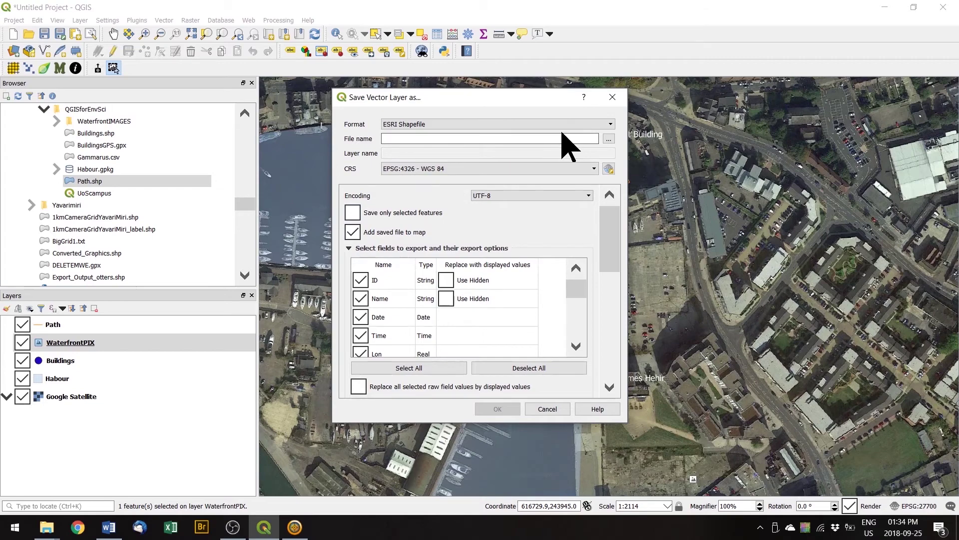
{"action": "left_click", "coordinate": [608, 139]}
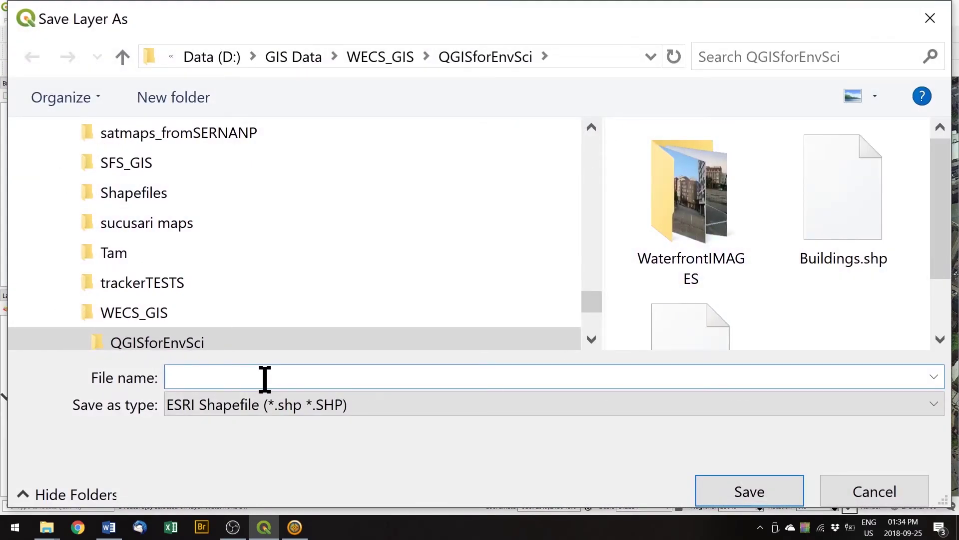
{"action": "type", "text": "Waterfront"}
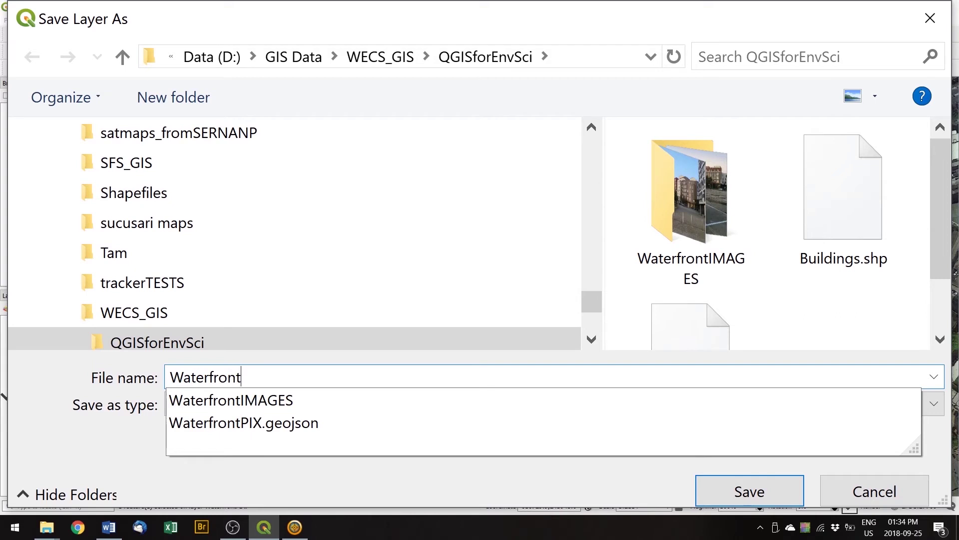
{"action": "type", "text": "POINTS"}
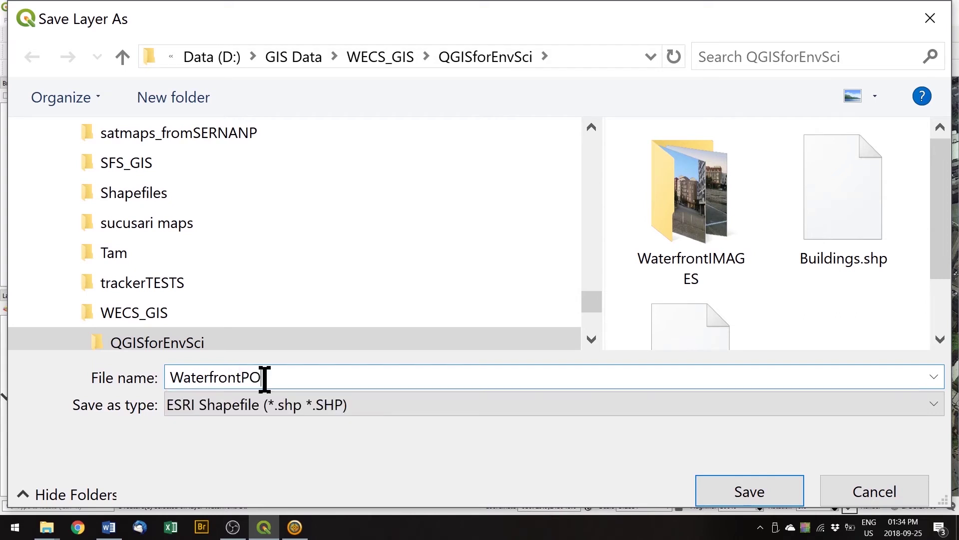
{"action": "left_click", "coordinate": [740, 492]}
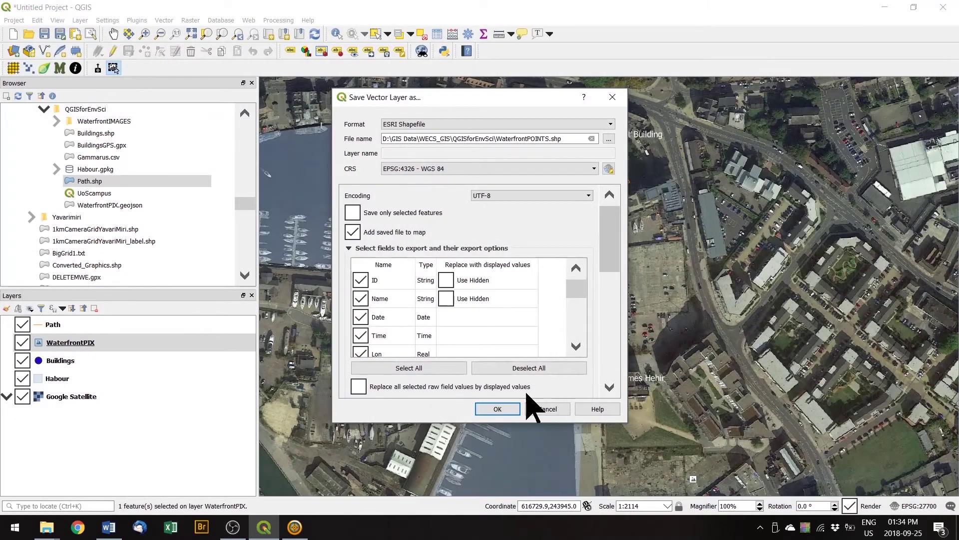
{"action": "left_click", "coordinate": [498, 410]}
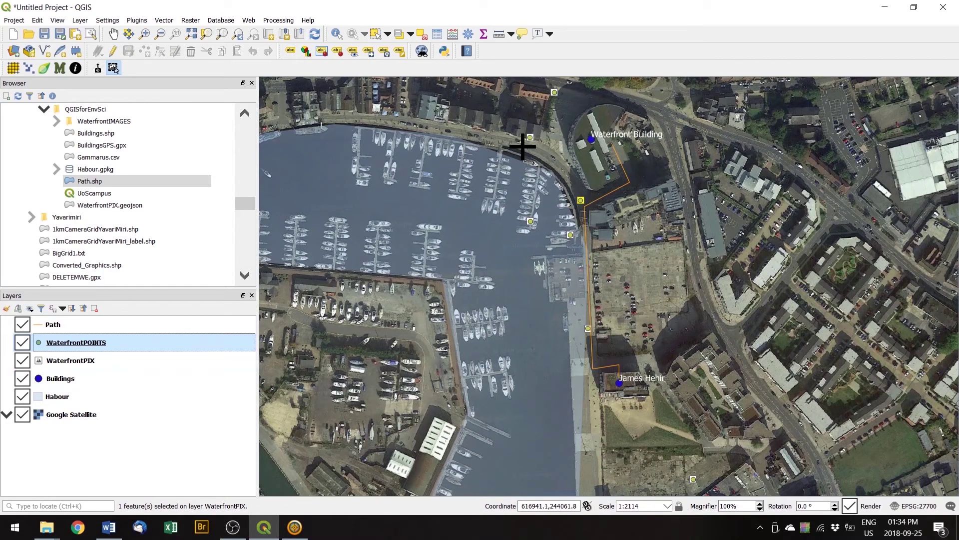
{"action": "left_click", "coordinate": [22, 360]}
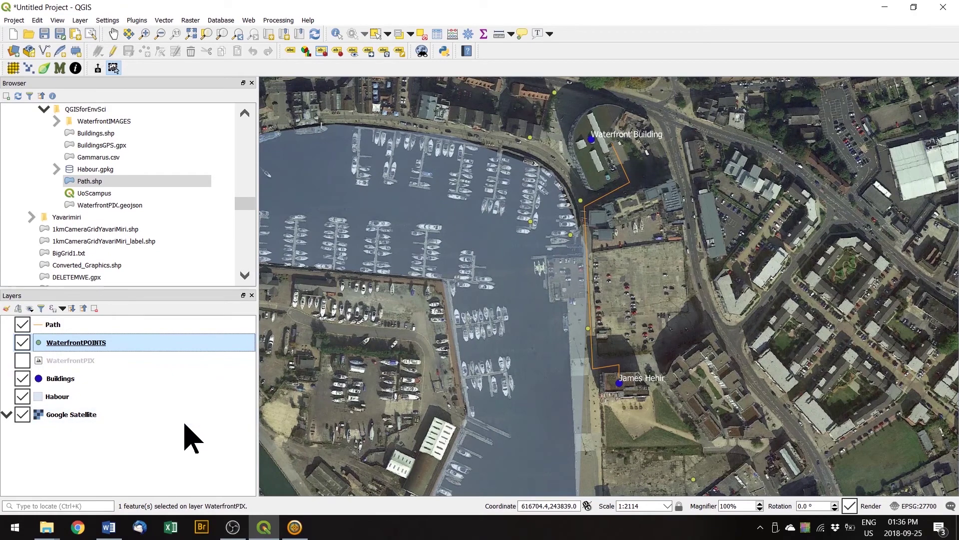
{"action": "left_click", "coordinate": [47, 527]}
- Check the WaterfrontPOINTS files in QGISforEnvSci, then reopen the WaterfrontIMAGES photo folder
{"action": "left_click", "coordinate": [177, 492]}
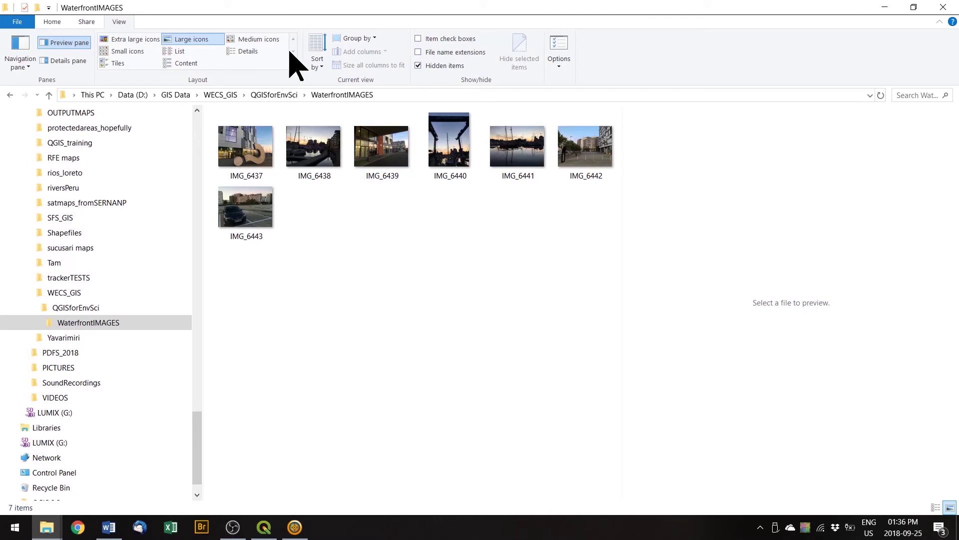
{"action": "left_click", "coordinate": [48, 95]}
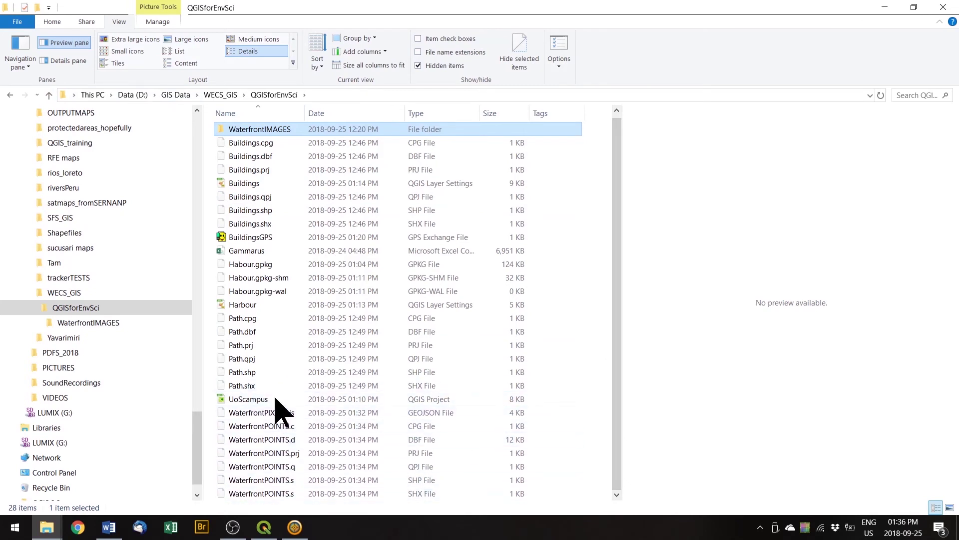
{"action": "left_click", "coordinate": [300, 114]}
{"action": "left_click_drag", "start_coordinate": [306, 114], "coordinate": [341, 115]}
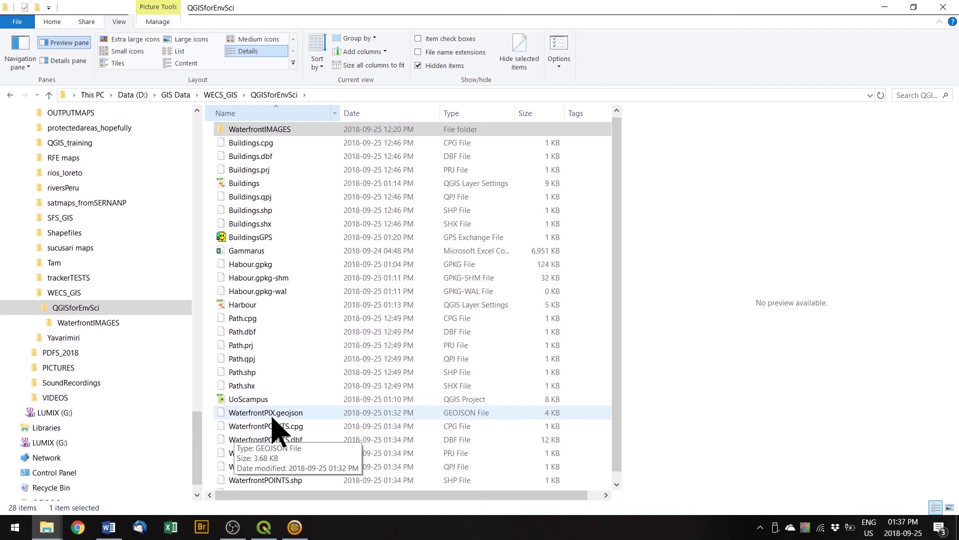
{"action": "double_click", "coordinate": [263, 129]}
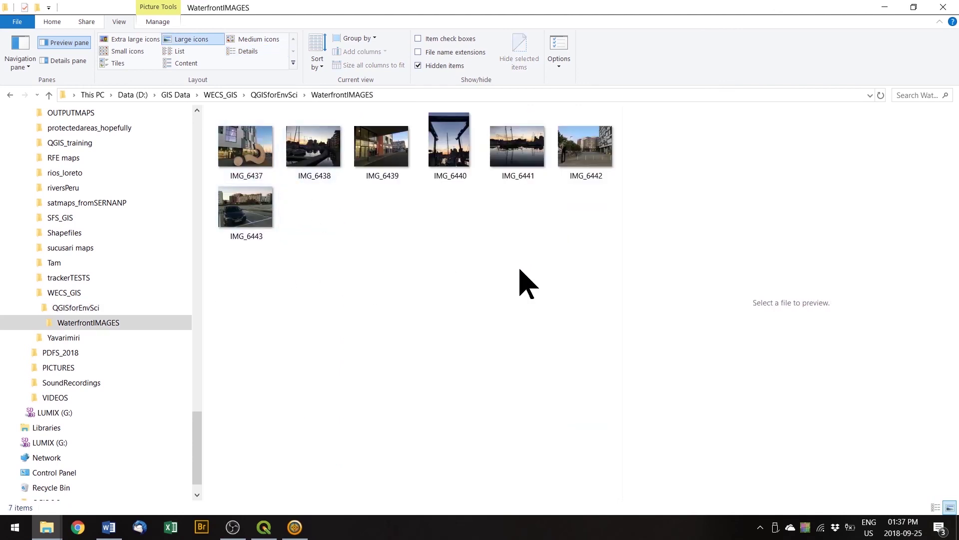